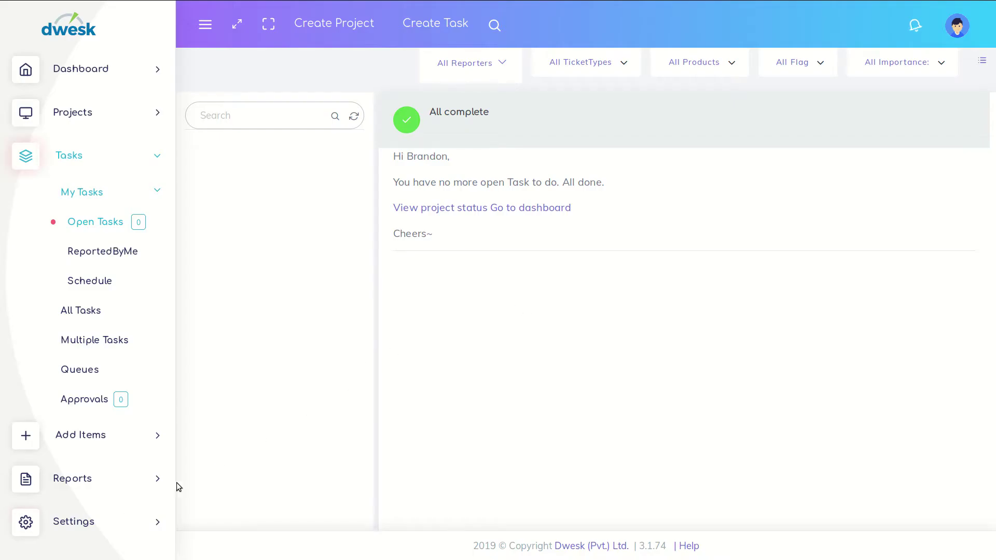
# Step: Go to Settings > User Settings > Agent to open Agent Management
pyautogui.click(106, 524)
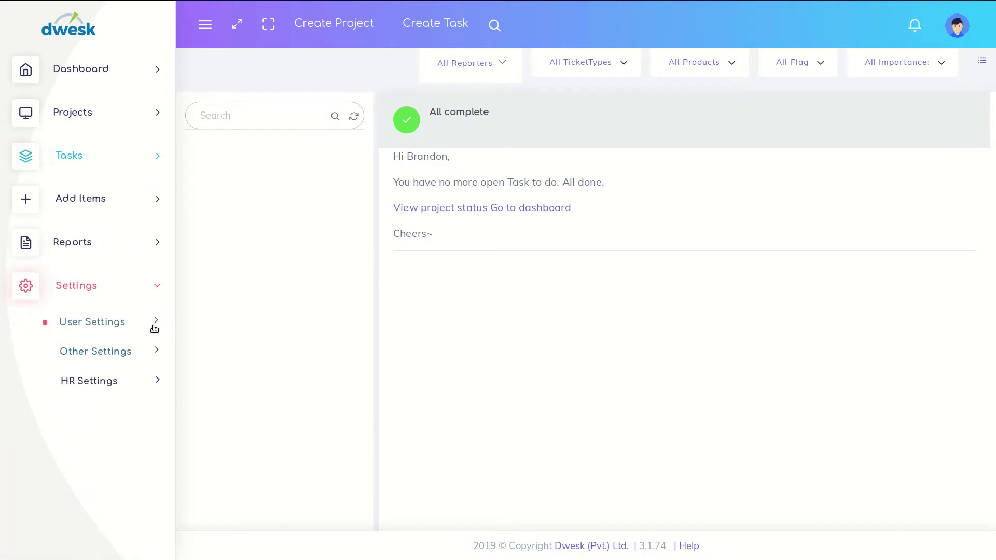
pyautogui.click(153, 323)
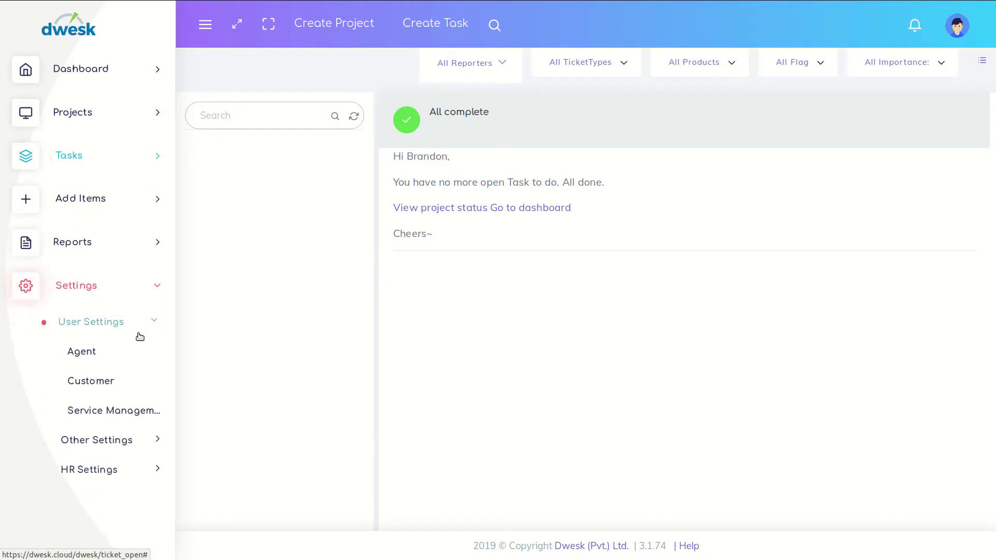
pyautogui.click(93, 356)
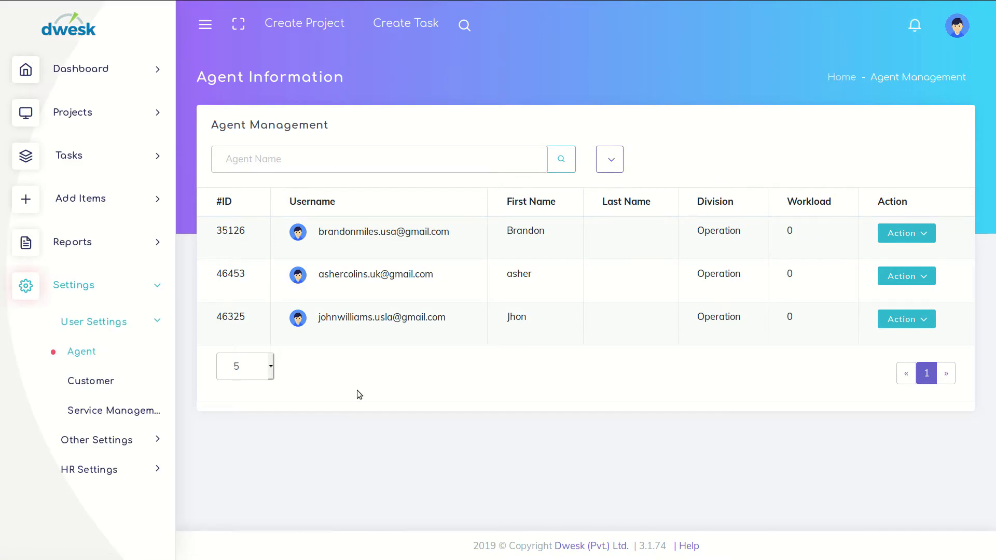
# Step: Show the add-agent options from the dropdown beside the agent search box
pyautogui.click(612, 164)
# Step: Choose Add Agent, enter the new agent's email, and expand Advanced Agent Info
pyautogui.click(619, 187)
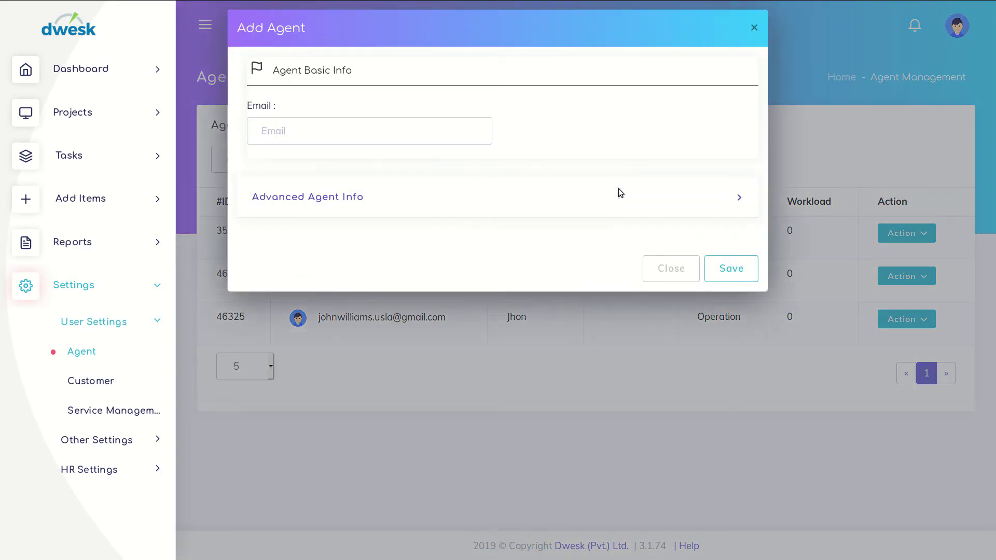
pyautogui.click(328, 137)
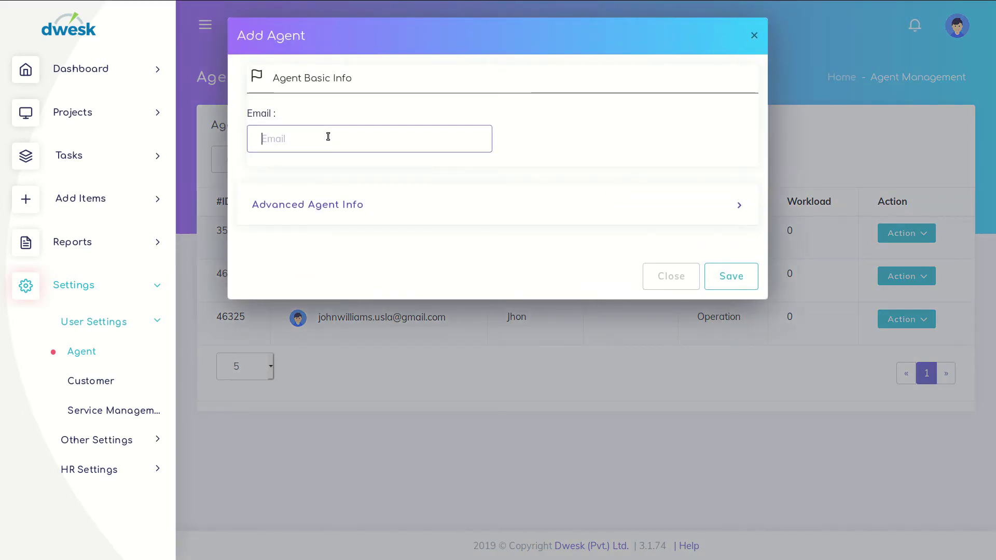
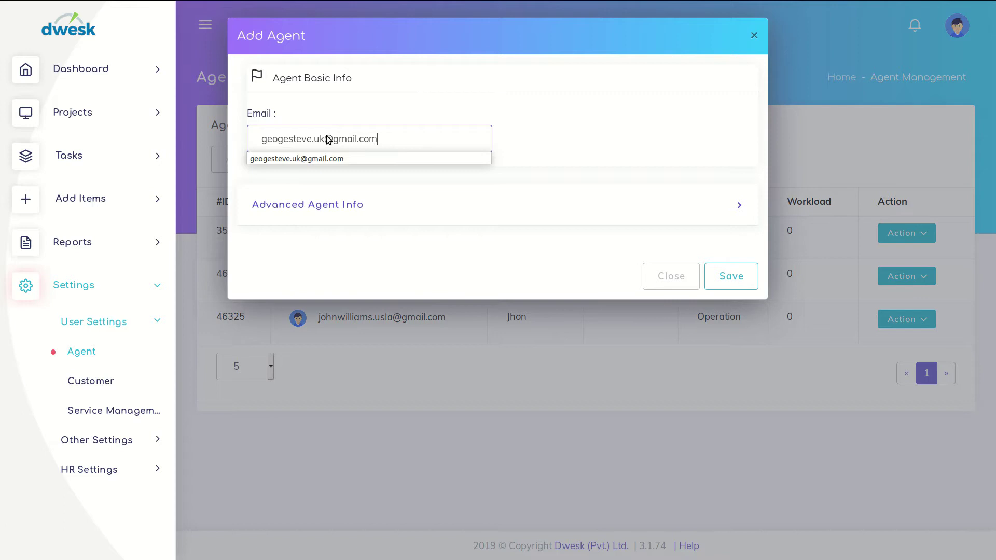
pyautogui.click(739, 208)
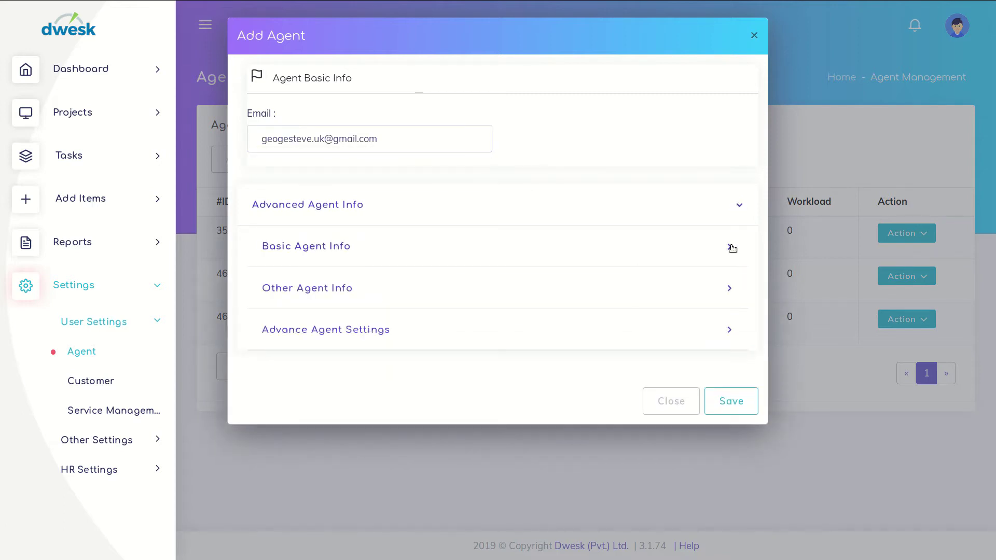
# Step: Fill first and last names from suggestions, with division Operation and sub division Purchase
pyautogui.click(730, 246)
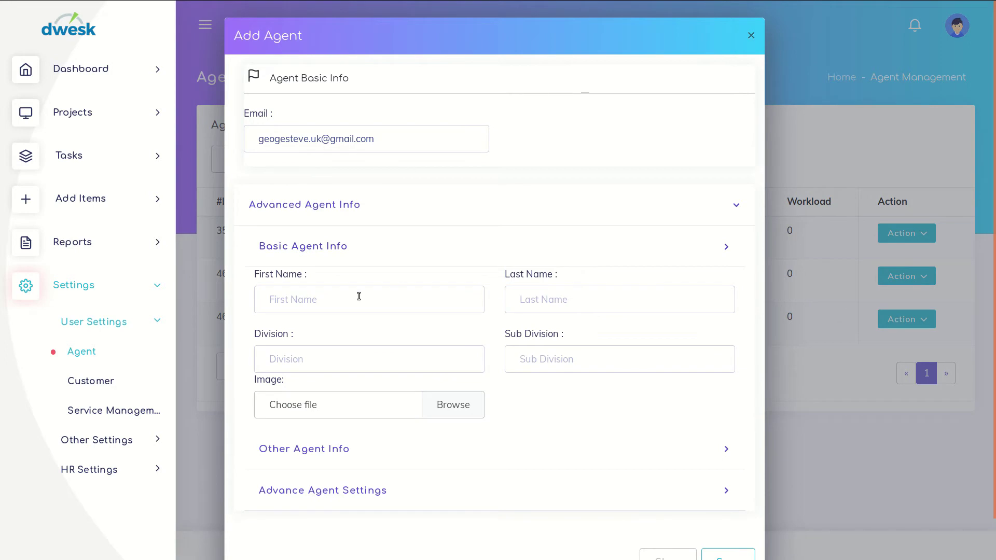
pyautogui.click(356, 296)
pyautogui.click(343, 315)
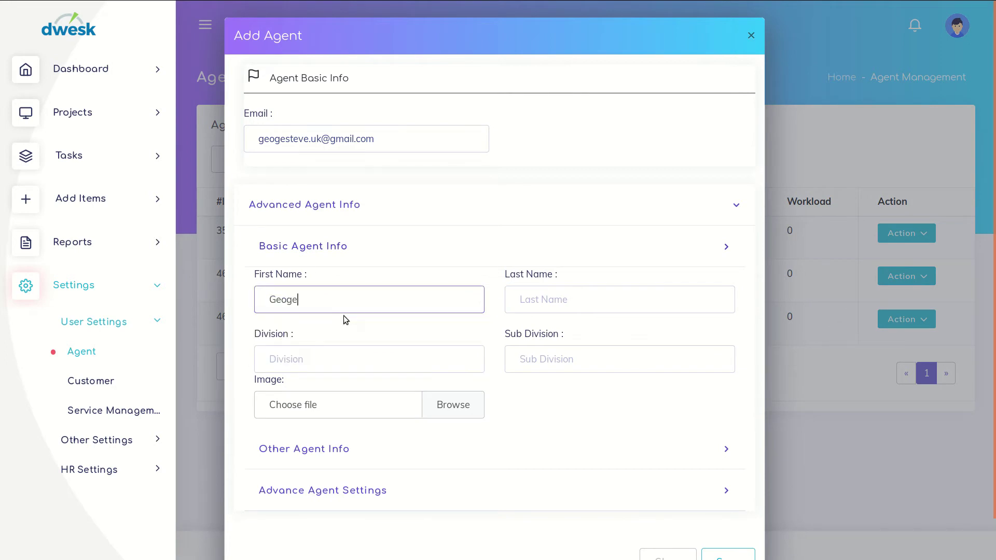
pyautogui.click(533, 304)
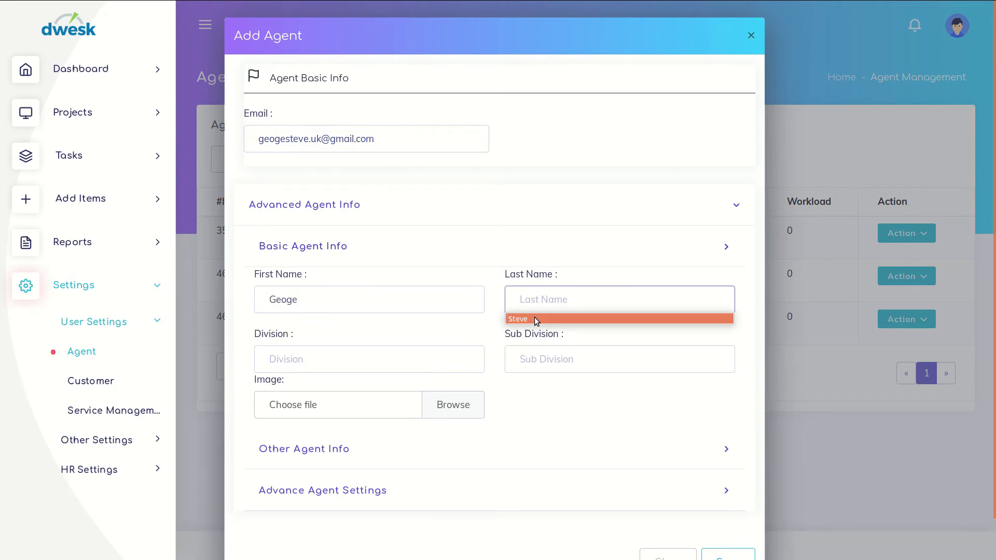
pyautogui.click(529, 318)
pyautogui.click(400, 357)
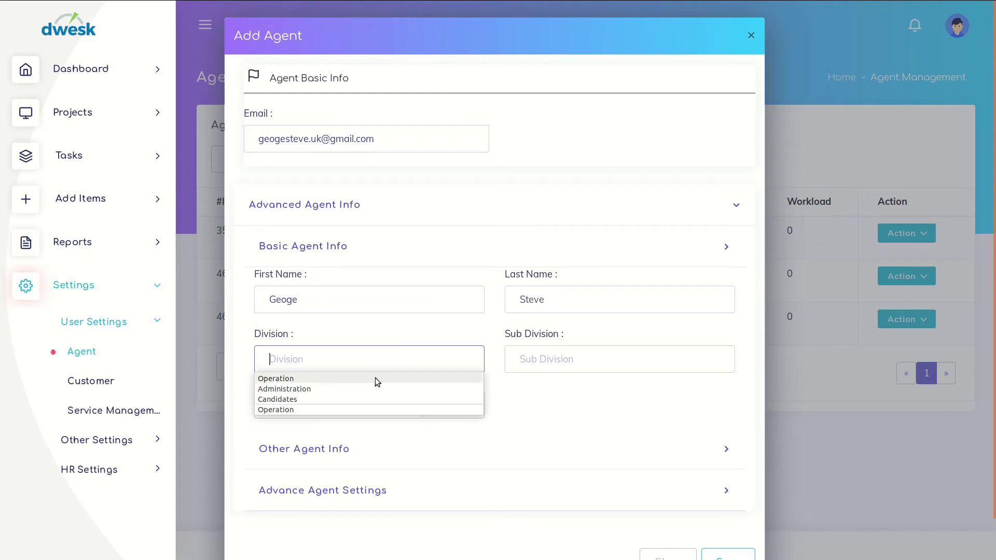
pyautogui.click(356, 410)
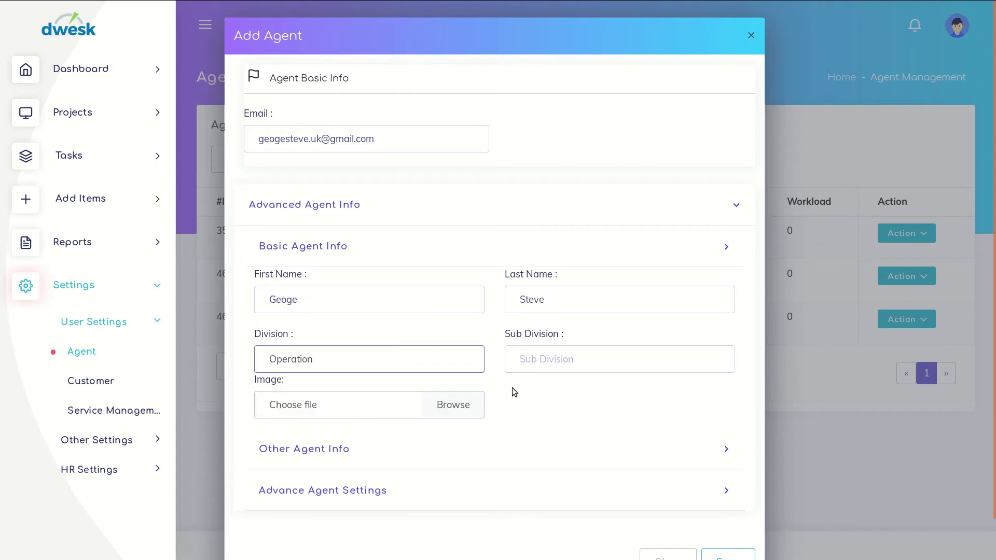
pyautogui.click(533, 359)
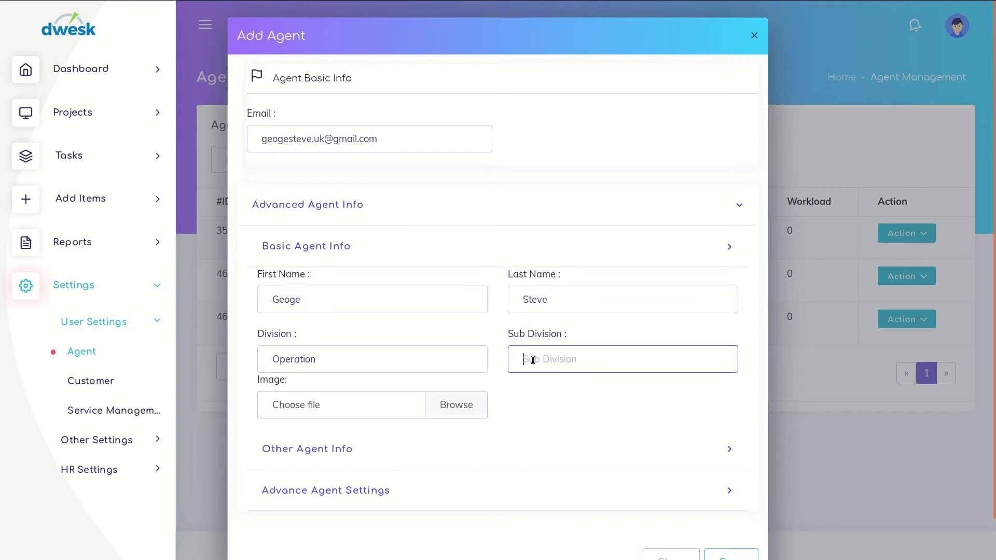
pyautogui.write('Purchase')
pyautogui.scroll(-1, 533, 359)
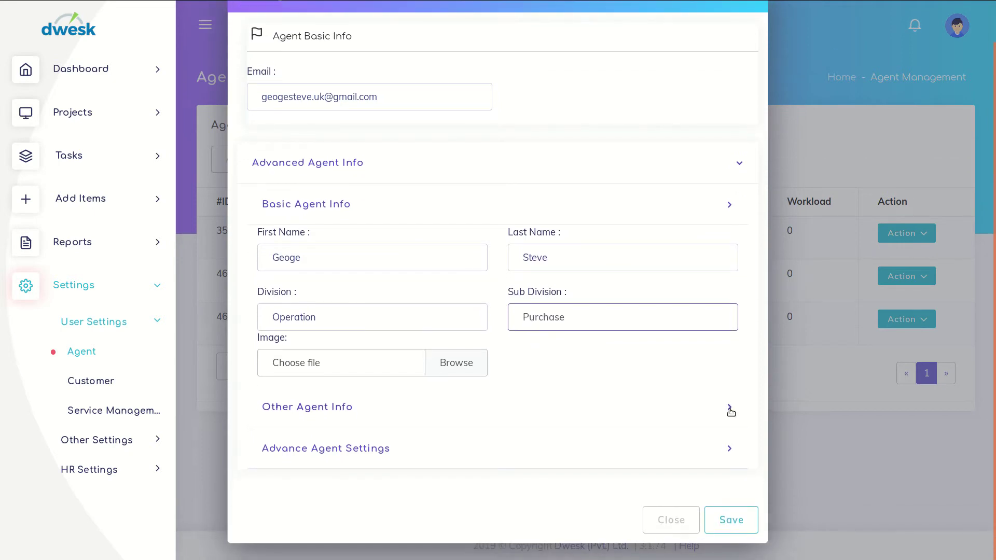
# Step: In Other Agent Info, set country to United Kingdom and state to London
pyautogui.click(728, 405)
pyautogui.scroll(-2, 724, 409)
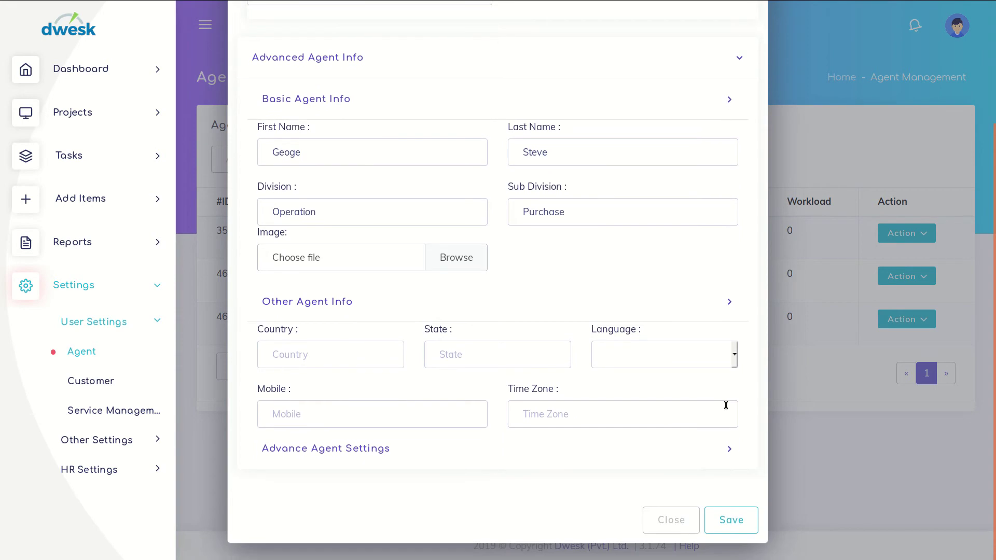
pyautogui.click(351, 356)
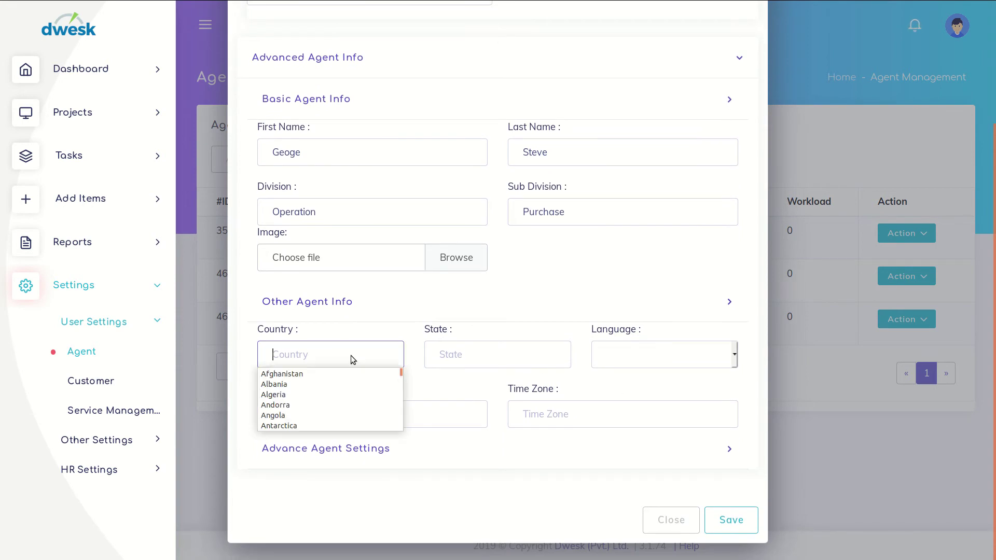
pyautogui.write('un')
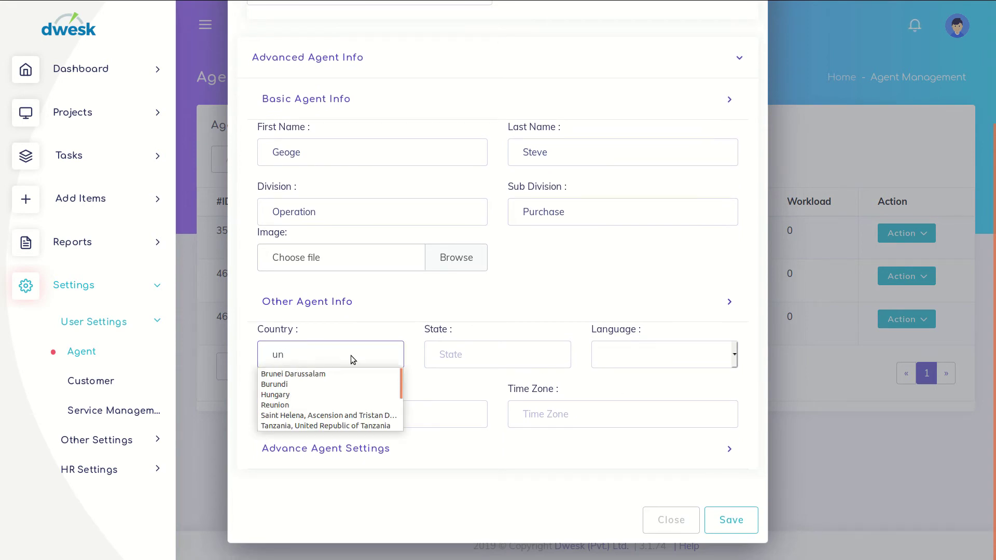
pyautogui.write('i')
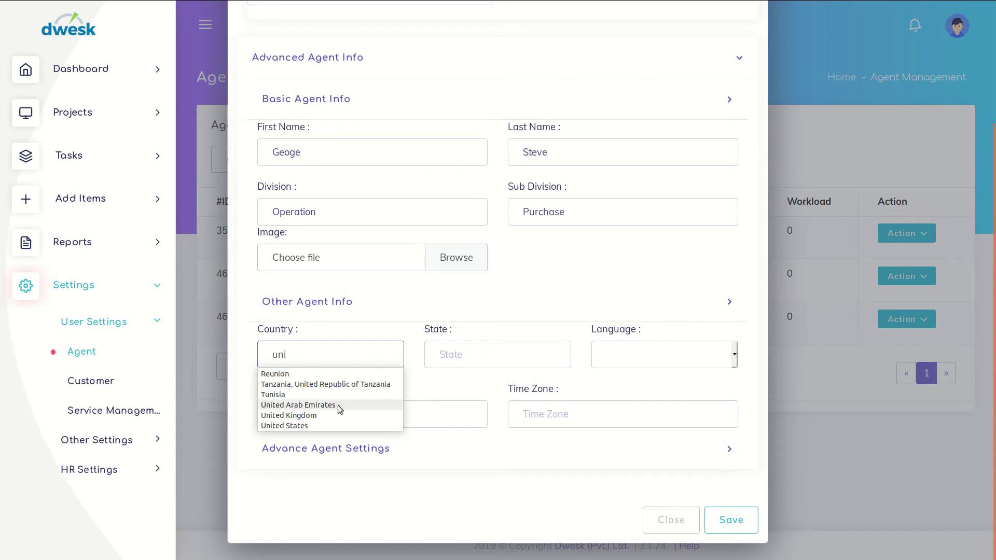
pyautogui.click(330, 416)
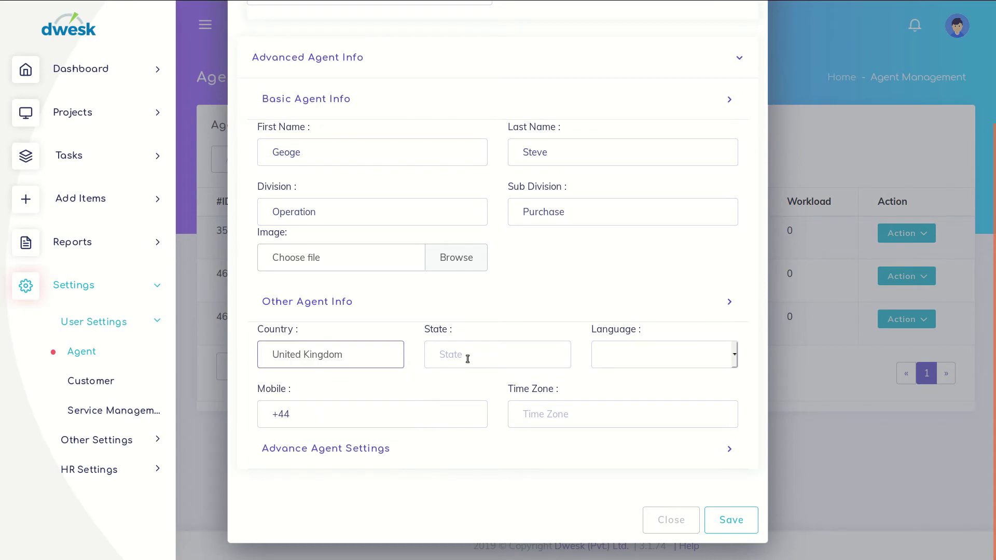
pyautogui.click(468, 355)
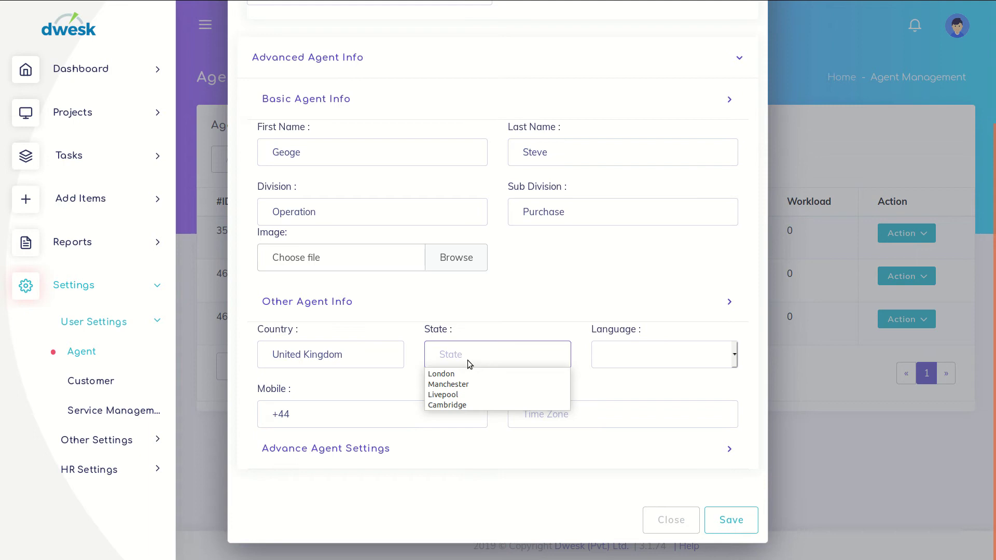
pyautogui.click(467, 374)
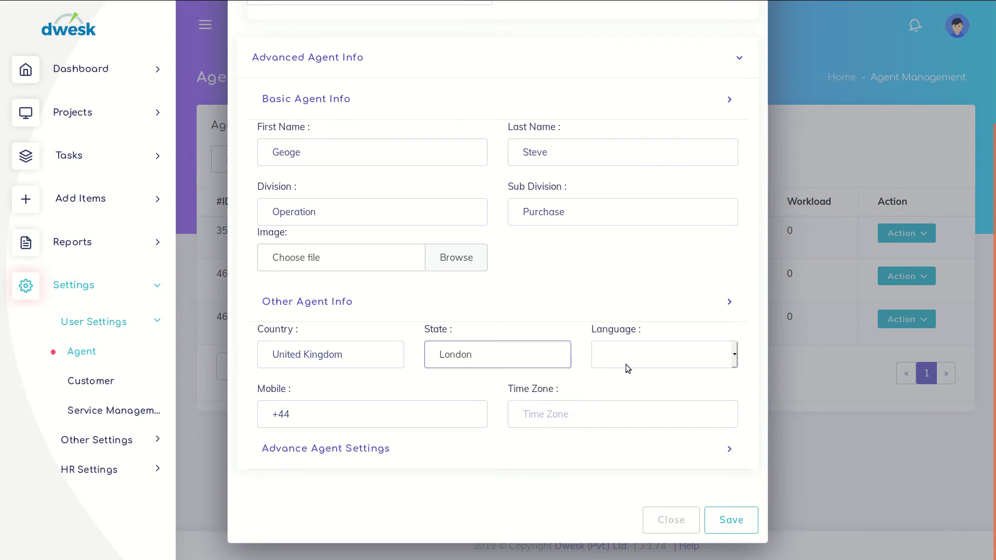
# Step: Set language English, enter the mobile number, and choose time zone UTC 00:00 (GMT)
pyautogui.click(658, 357)
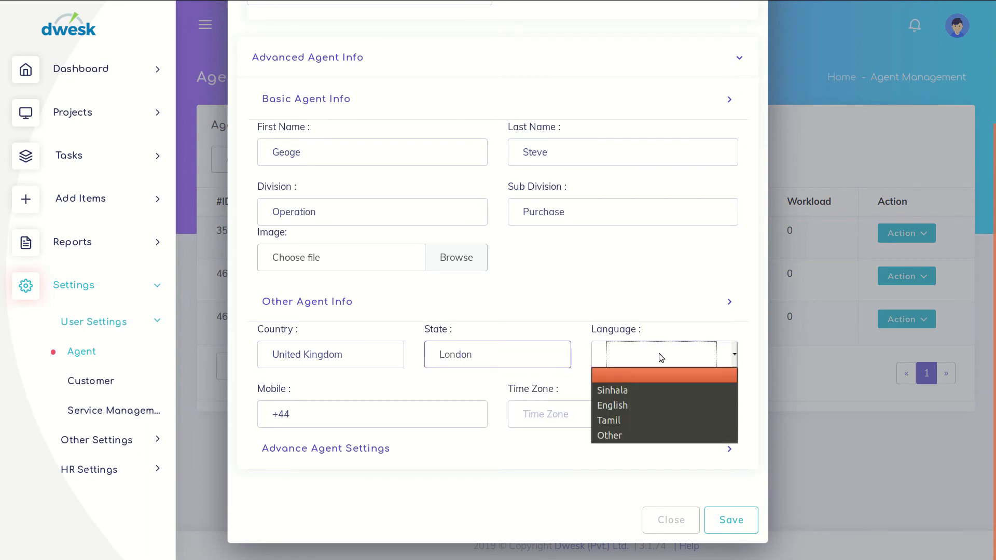
pyautogui.click(639, 404)
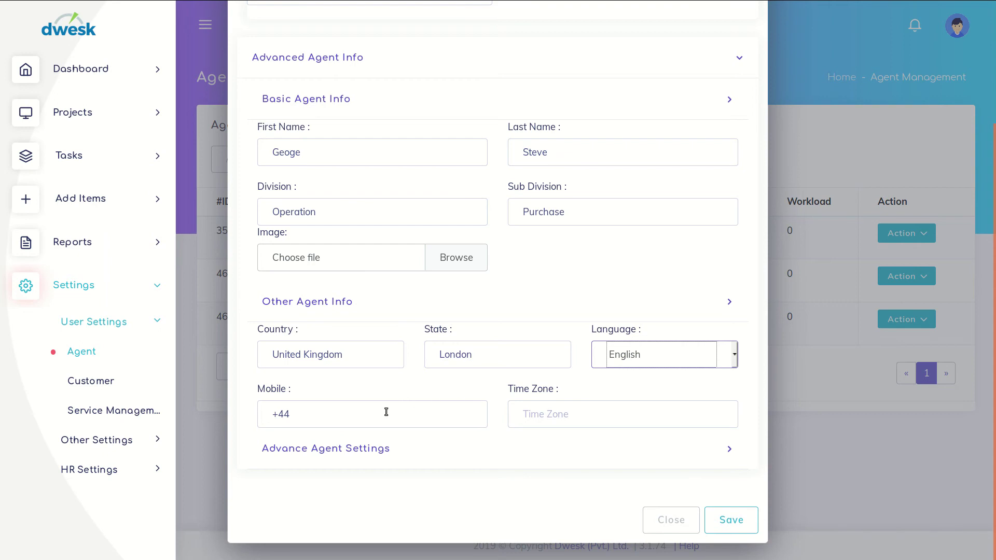
pyautogui.click(306, 413)
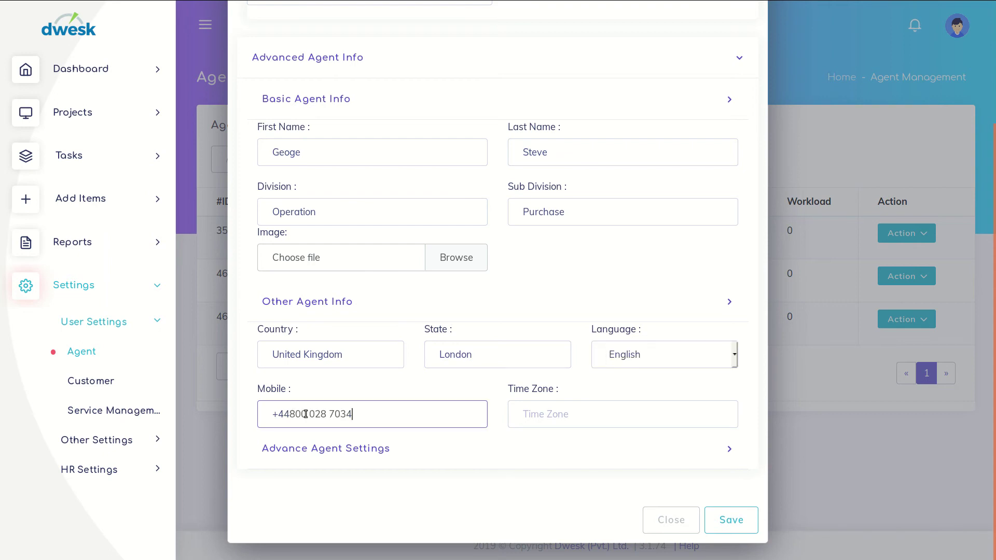
pyautogui.click(552, 418)
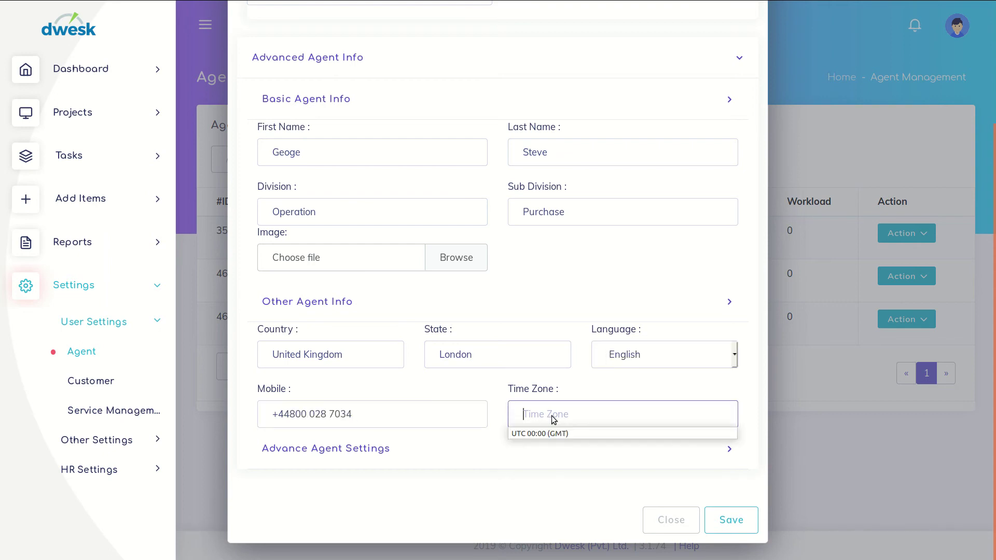
pyautogui.click(552, 433)
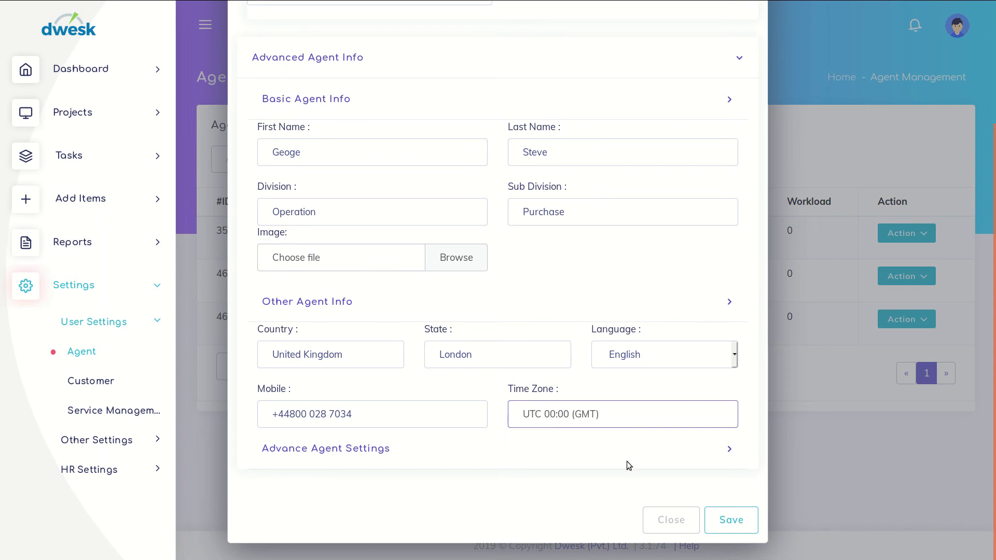
# Step: Save the completed Add Agent form
pyautogui.click(727, 522)
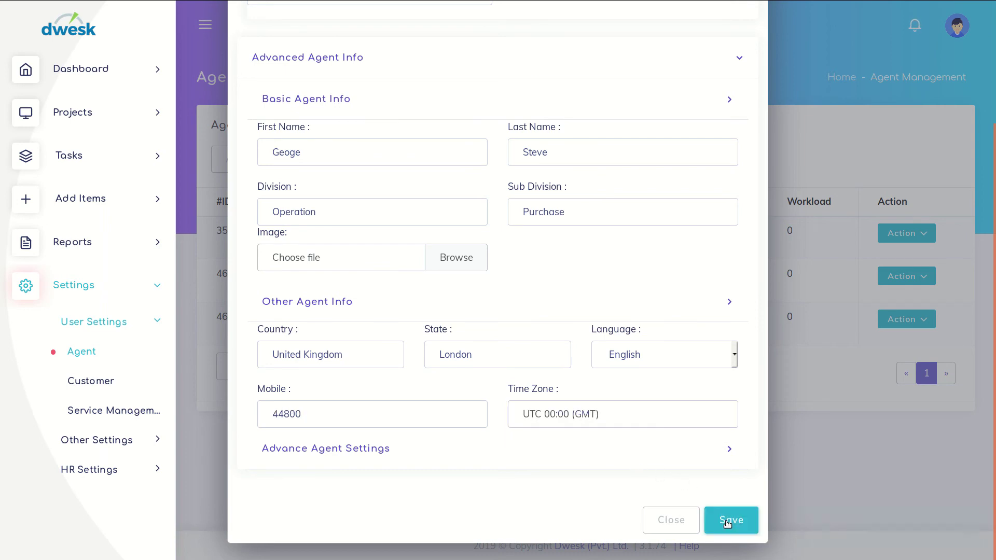